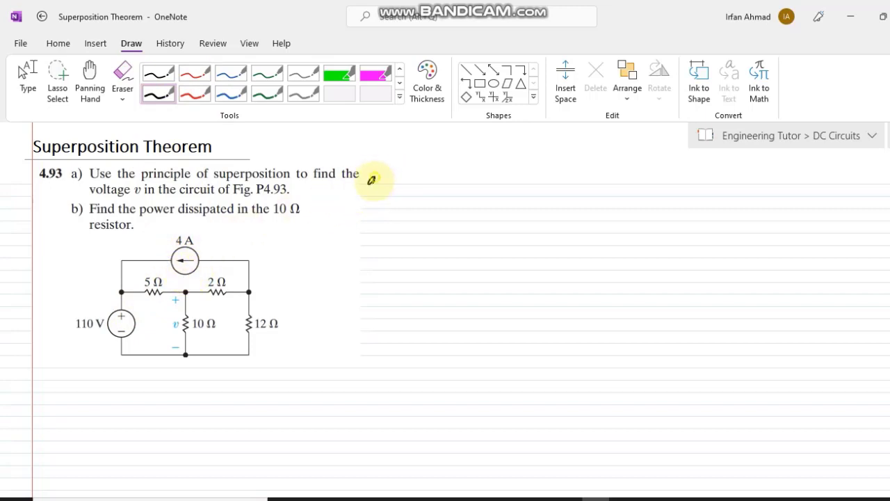
Handwrite 'a) Considering the voltage source' beside the problem and begin a circuit sketch below.
left_click_drag(371, 170, 377, 189)
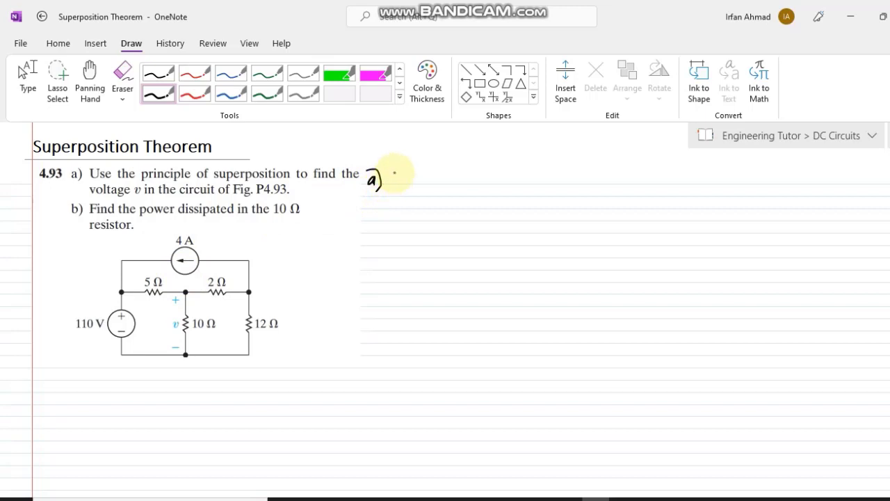
mouse_move(399, 168)
left_mouse_down()
mouse_move(443, 178)
mouse_move(445, 165)
mouse_move(465, 181)
mouse_move(463, 167)
mouse_move(470, 177)
mouse_move(482, 174)
mouse_move(480, 206)
left_mouse_up()
left_click(476, 179)
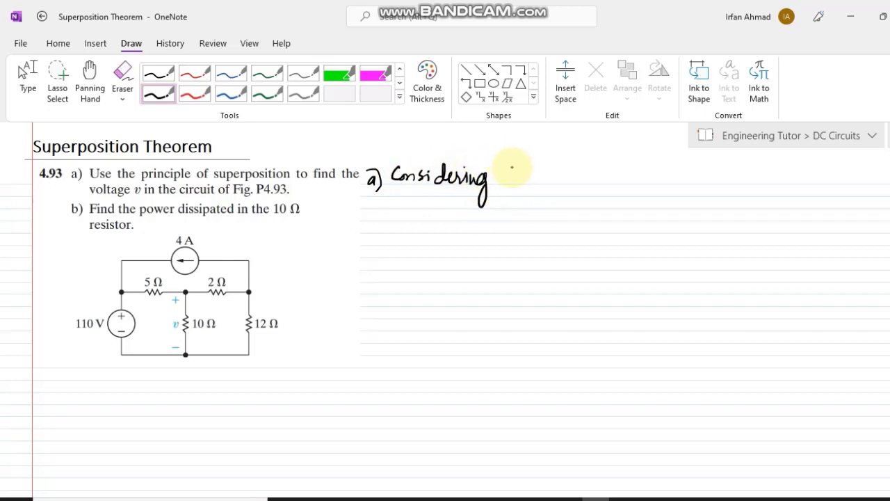
left_click_drag(515, 171, 523, 181)
left_click_drag(518, 175, 560, 181)
mouse_move(566, 166)
left_mouse_down()
mouse_move(571, 182)
mouse_move(590, 180)
mouse_move(586, 202)
mouse_move(602, 178)
mouse_move(646, 179)
left_mouse_up()
left_click_drag(651, 175, 658, 175)
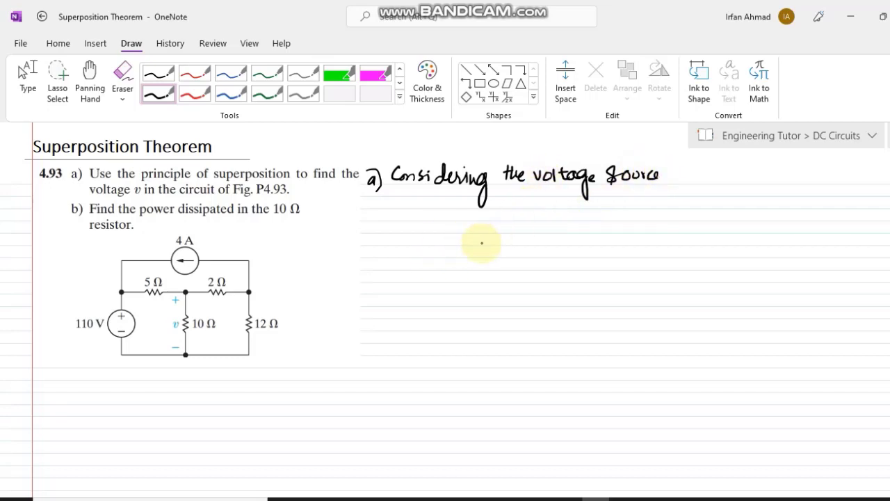
mouse_move(469, 230)
left_mouse_down()
mouse_move(438, 232)
mouse_move(447, 261)
mouse_move(433, 273)
mouse_move(443, 254)
mouse_move(433, 306)
left_mouse_up()
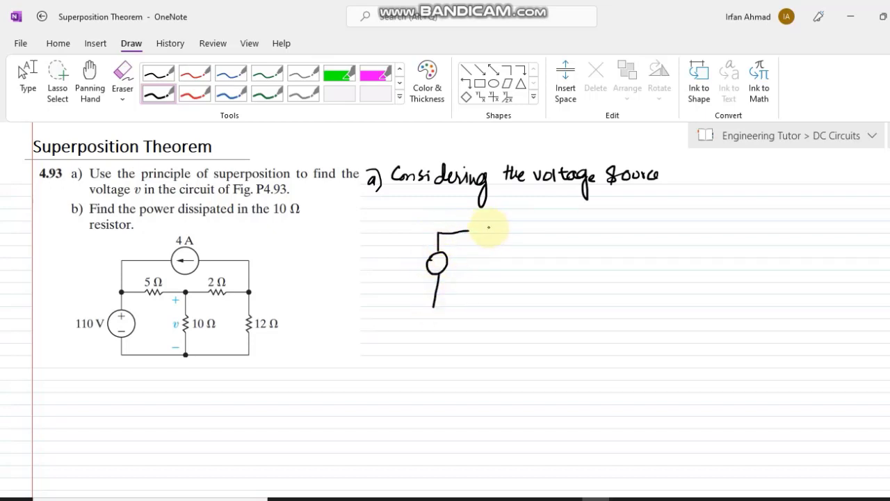
Sketch the circuit with an open gap where the current source was, and mark the source ±.
mouse_move(478, 236)
left_mouse_down()
mouse_move(528, 233)
mouse_move(507, 313)
left_mouse_up()
mouse_move(527, 235)
left_mouse_down()
mouse_move(607, 235)
mouse_move(600, 313)
left_mouse_up()
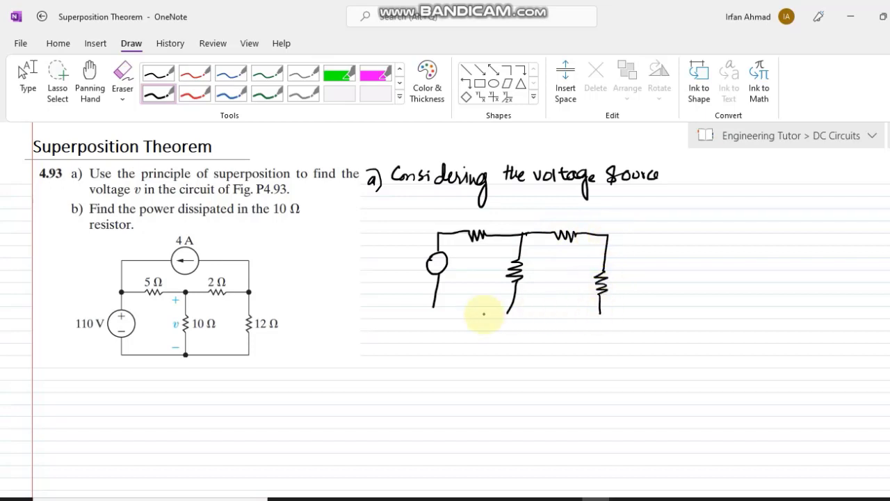
mouse_move(434, 306)
left_mouse_down()
mouse_move(433, 314)
mouse_move(600, 314)
left_mouse_up()
mouse_move(439, 232)
left_mouse_down()
mouse_move(441, 203)
mouse_move(502, 203)
left_mouse_up()
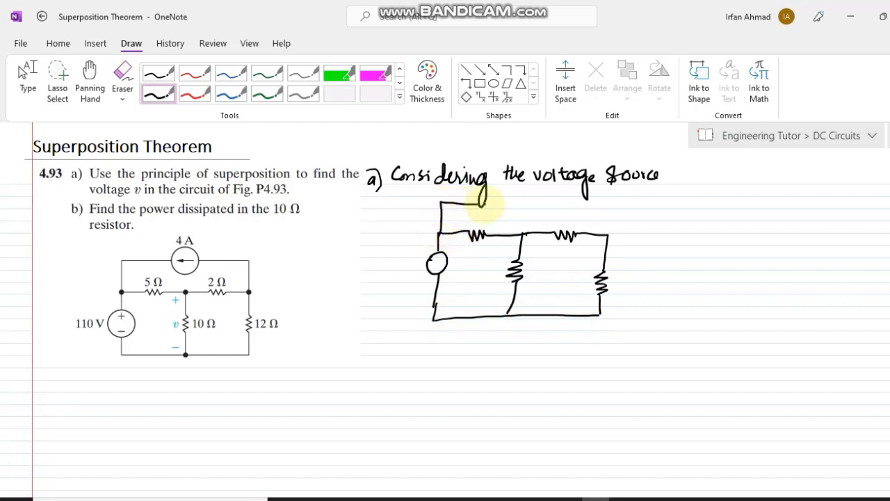
mouse_move(557, 203)
left_mouse_down()
mouse_move(605, 204)
mouse_move(603, 225)
left_mouse_up()
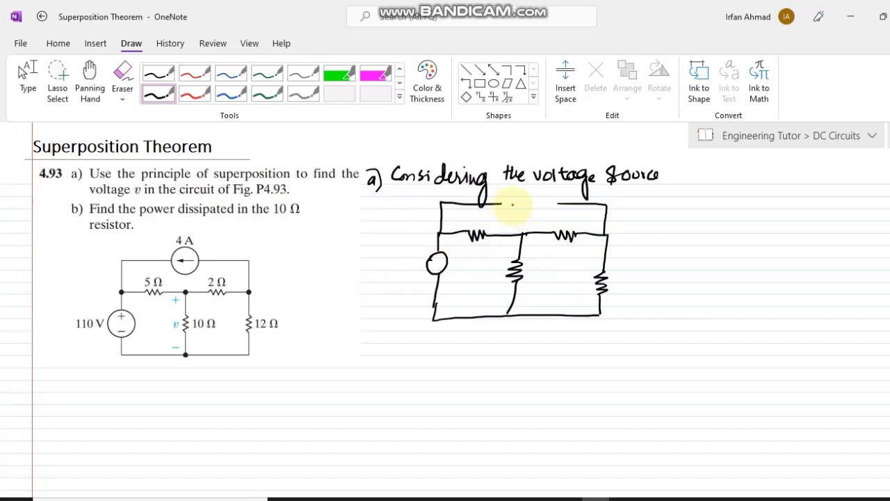
left_click(513, 200)
left_click(433, 265)
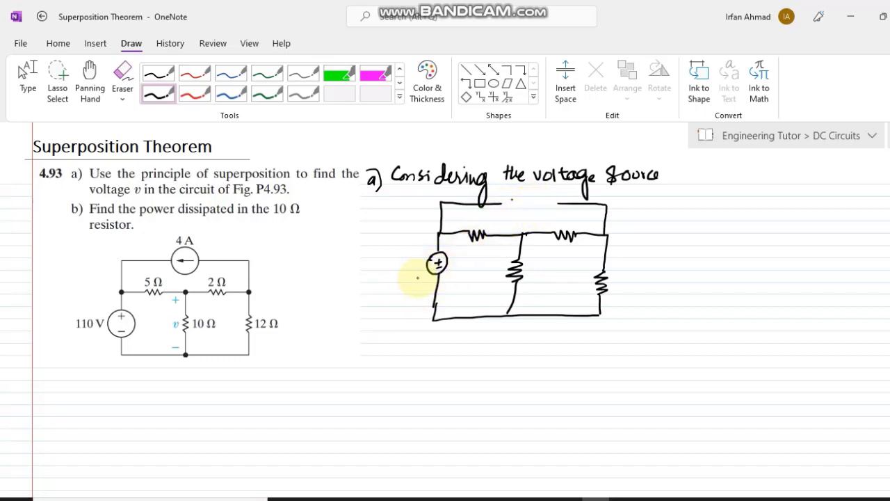
Label the source 110V and resistors 5, 10, 2, 12; add the I10' arrow and a ⇒ arrow.
left_click_drag(414, 264, 421, 264)
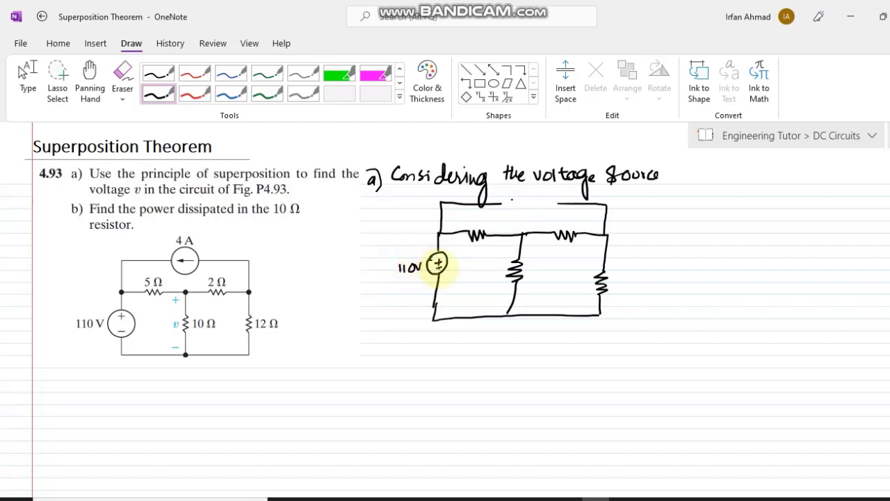
left_click(474, 246)
left_click_drag(475, 245, 482, 243)
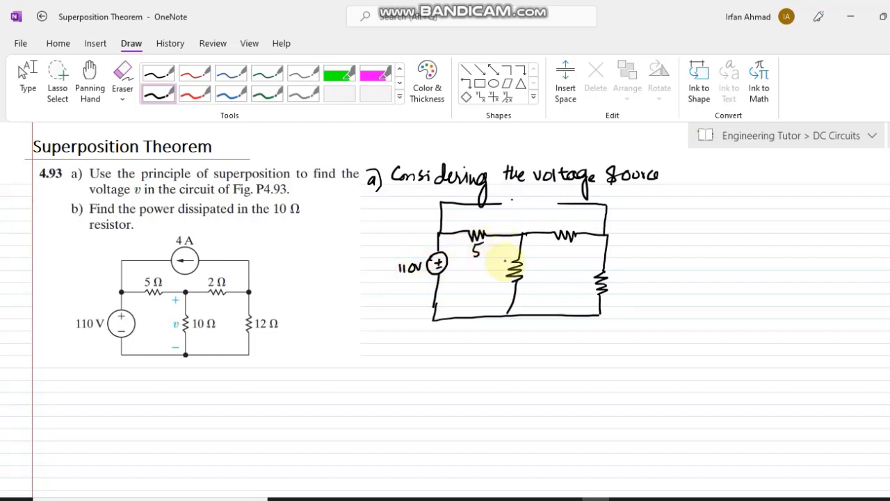
left_click_drag(537, 270, 536, 271)
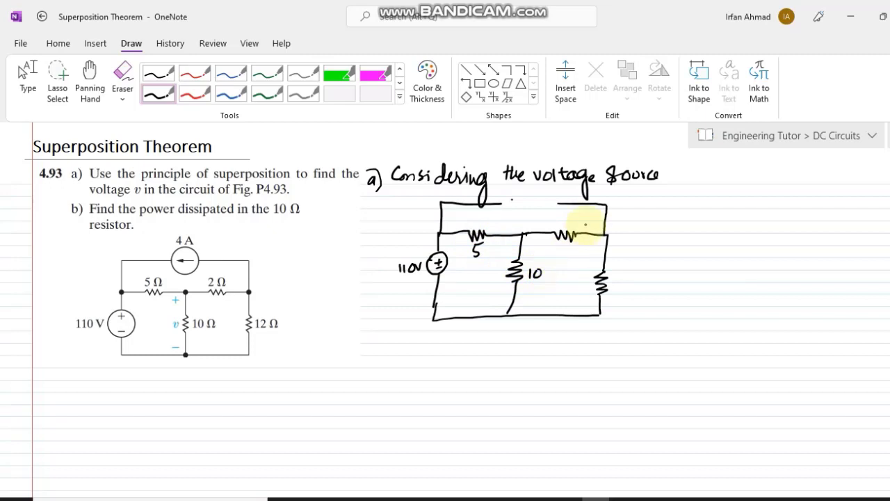
left_click_drag(567, 225, 578, 225)
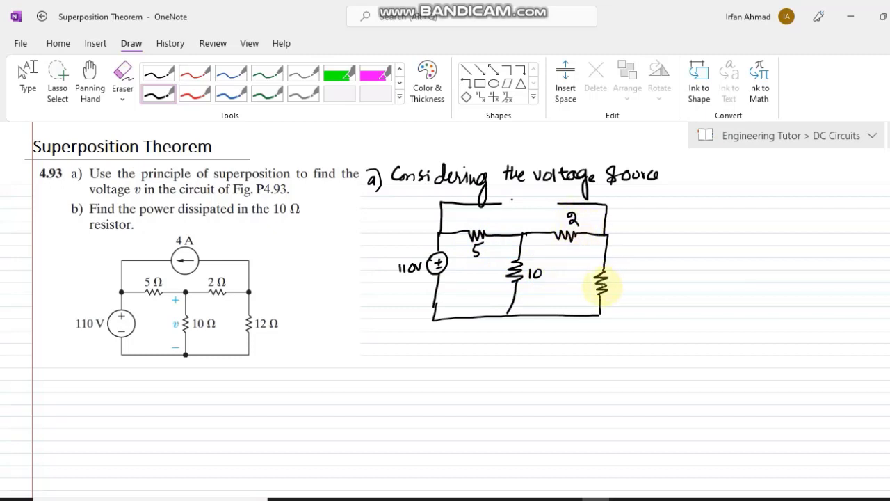
left_click_drag(620, 281, 629, 288)
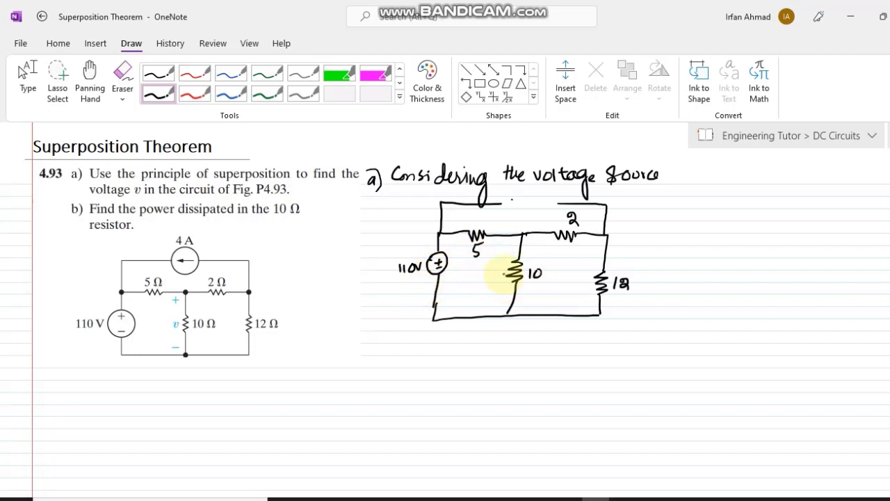
mouse_move(497, 240)
left_mouse_down()
mouse_move(498, 290)
mouse_move(502, 279)
mouse_move(482, 276)
mouse_move(490, 259)
left_mouse_up()
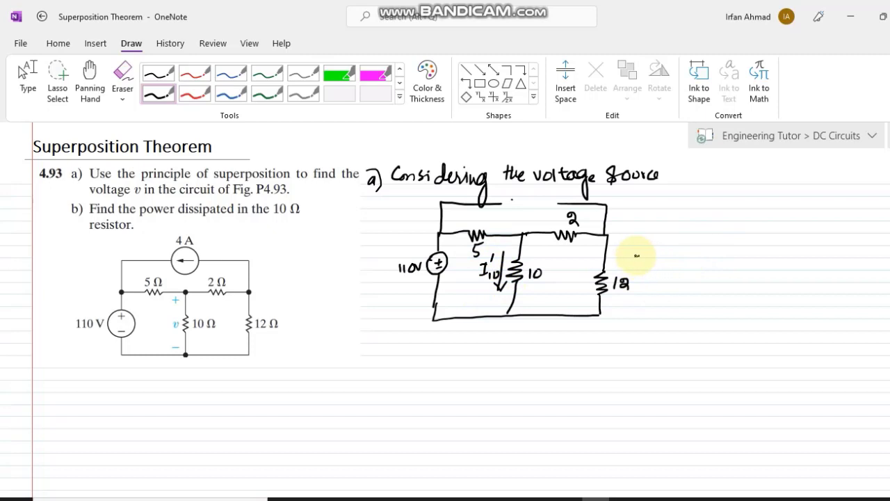
left_click_drag(641, 251, 641, 260)
Draw the simplified circuit's source, top resistor, bottom wire and right parallel branch.
mouse_move(723, 220)
left_mouse_down()
mouse_move(686, 222)
mouse_move(683, 248)
mouse_move(695, 258)
mouse_move(680, 258)
mouse_move(690, 268)
mouse_move(710, 297)
left_mouse_up()
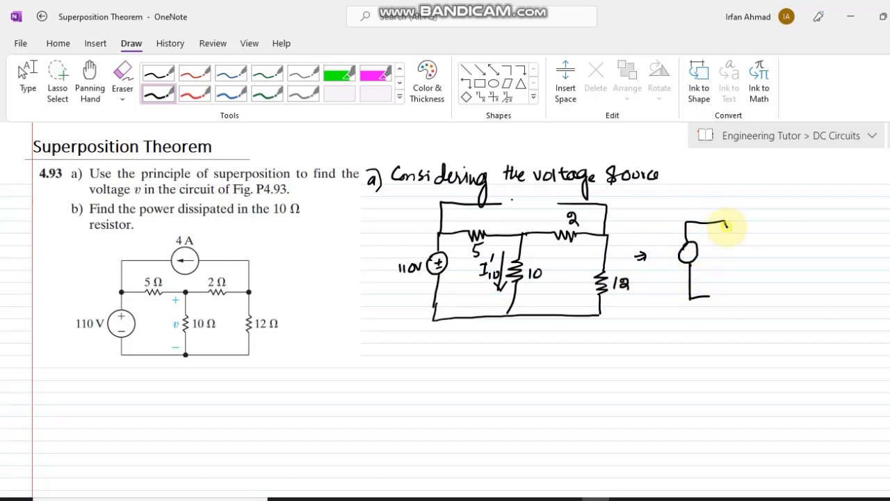
mouse_move(735, 225)
left_mouse_down()
mouse_move(766, 220)
mouse_move(769, 298)
left_mouse_up()
left_click_drag(708, 297, 770, 295)
mouse_move(765, 221)
left_mouse_down()
mouse_move(824, 215)
mouse_move(825, 241)
mouse_move(813, 248)
mouse_move(823, 292)
mouse_move(769, 295)
left_mouse_up()
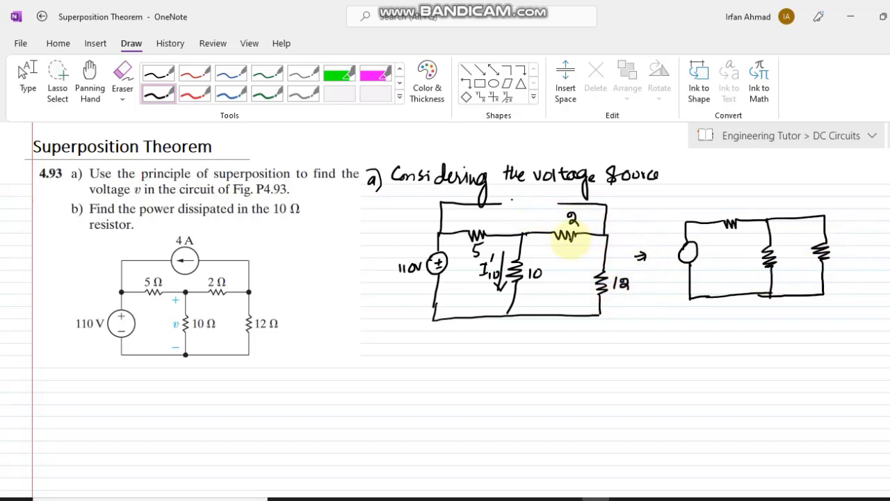
Label the resistors 14 and 5, mark the source ±, and add current arrows I10' and IT.
left_click_drag(840, 249, 848, 263)
mouse_move(784, 254)
left_mouse_down()
mouse_move(784, 266)
mouse_move(793, 256)
left_mouse_up()
left_click_drag(727, 201, 726, 214)
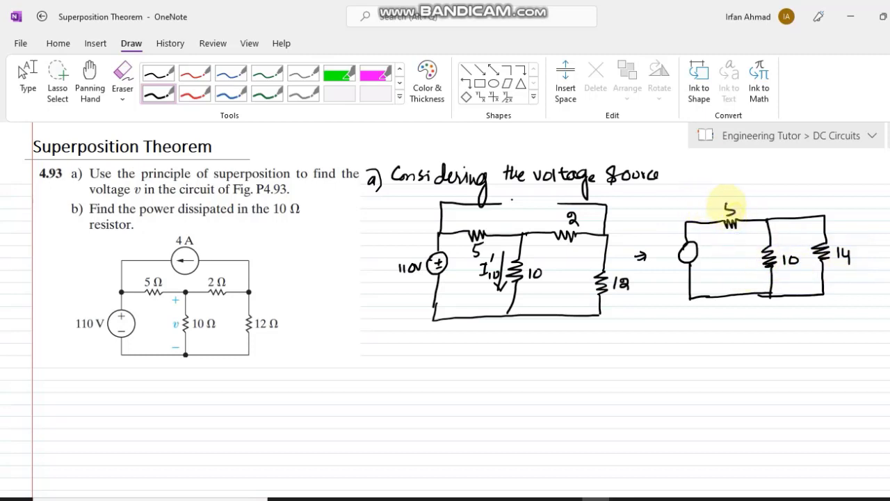
left_click_drag(687, 256, 692, 256)
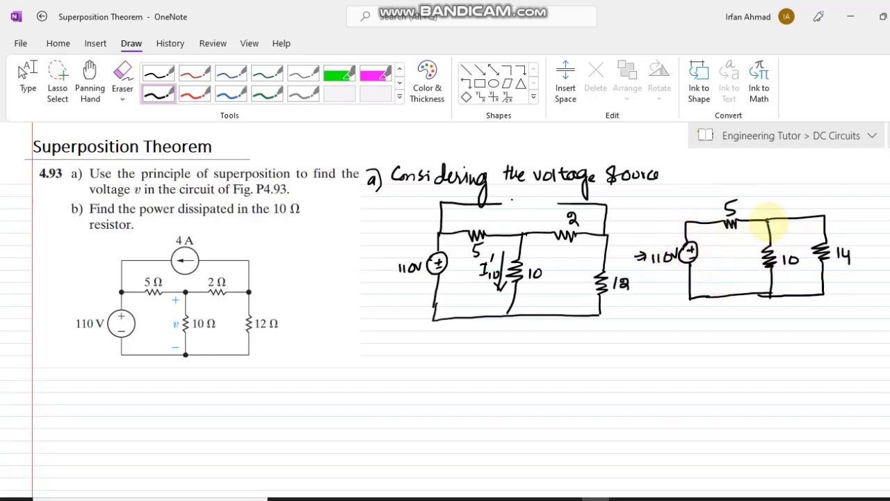
mouse_move(755, 245)
left_mouse_down()
mouse_move(755, 269)
mouse_move(749, 245)
left_mouse_up()
left_click_drag(740, 256, 749, 257)
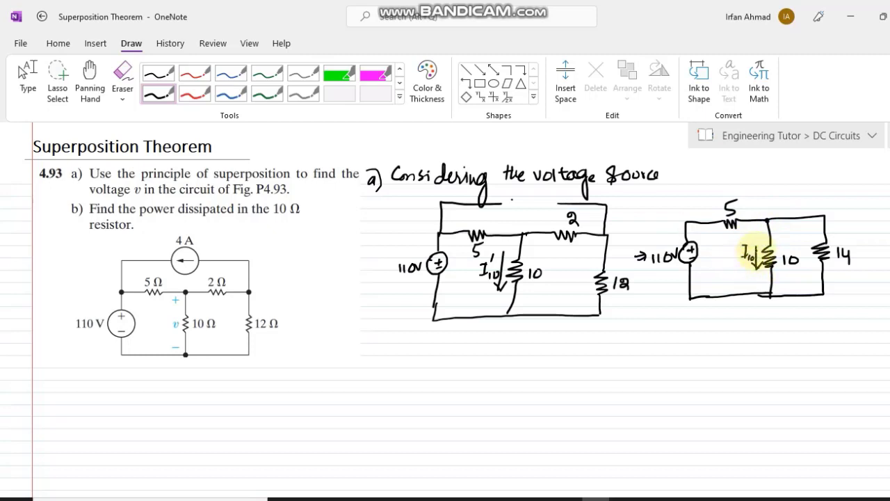
mouse_move(744, 214)
left_mouse_down()
mouse_move(757, 214)
mouse_move(742, 202)
mouse_move(748, 186)
left_mouse_up()
left_click_drag(737, 202, 759, 197)
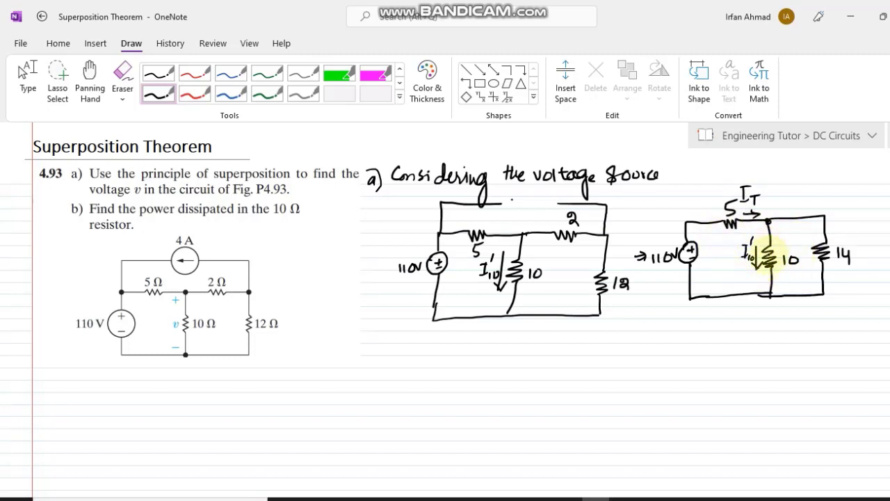
Draw a further-reduced circuit with a 110V source driving Req, labelling its current I10.
mouse_move(755, 308)
left_mouse_down()
mouse_move(760, 348)
mouse_move(737, 352)
left_mouse_up()
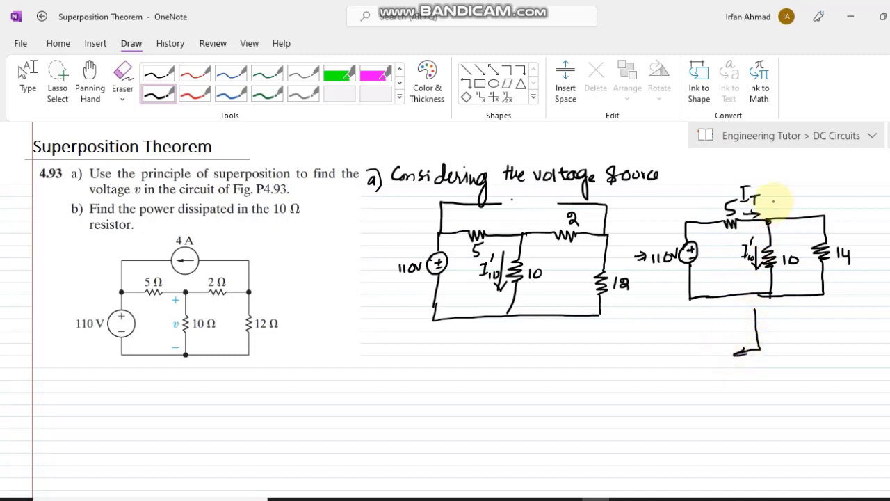
mouse_move(629, 344)
left_mouse_down()
mouse_move(661, 340)
mouse_move(667, 398)
mouse_move(613, 349)
mouse_move(587, 351)
mouse_move(588, 381)
mouse_move(596, 392)
mouse_move(606, 385)
mouse_move(595, 386)
mouse_move(600, 408)
mouse_move(667, 391)
left_mouse_up()
mouse_move(677, 354)
left_mouse_down()
mouse_move(677, 371)
mouse_move(693, 370)
left_mouse_up()
left_click_drag(699, 363, 707, 383)
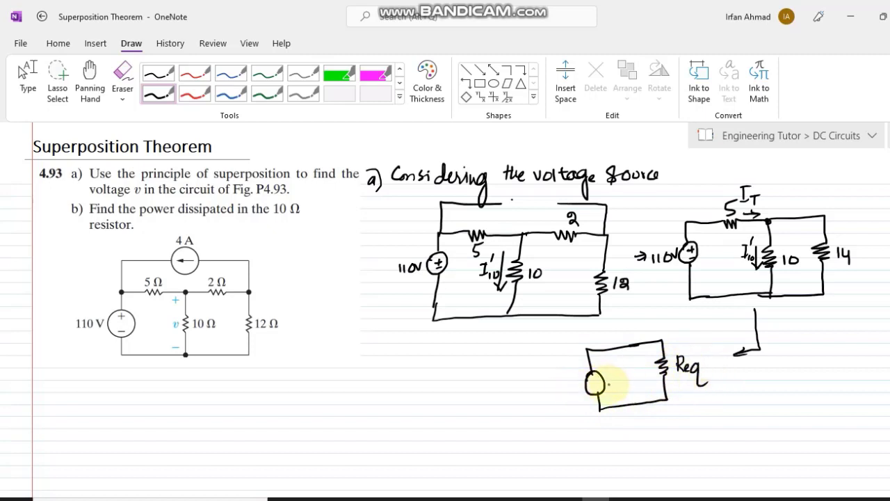
mouse_move(550, 386)
left_mouse_down()
mouse_move(550, 400)
mouse_move(556, 388)
mouse_move(575, 387)
left_mouse_up()
left_click_drag(607, 340, 616, 340)
left_click_drag(629, 311, 639, 310)
left_click_drag(633, 311, 638, 326)
left_click(641, 321)
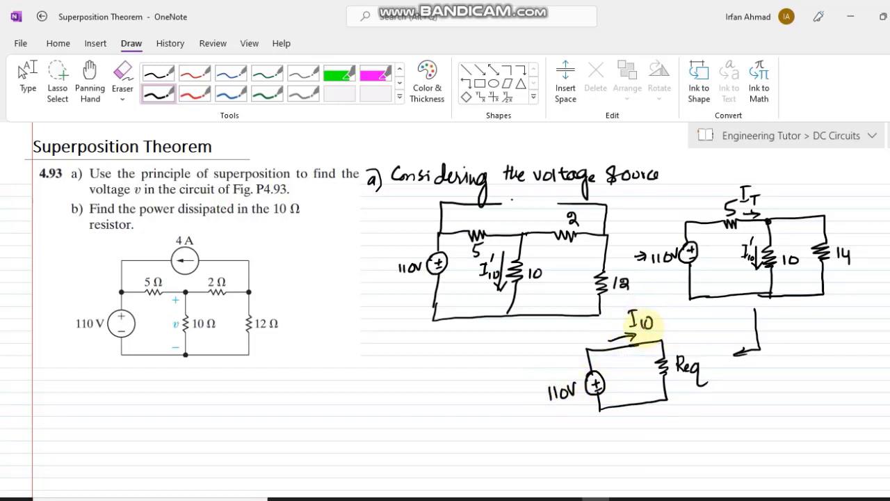
Erase the I10 label and relabel the current I_T in black ink.
left_click(122, 72)
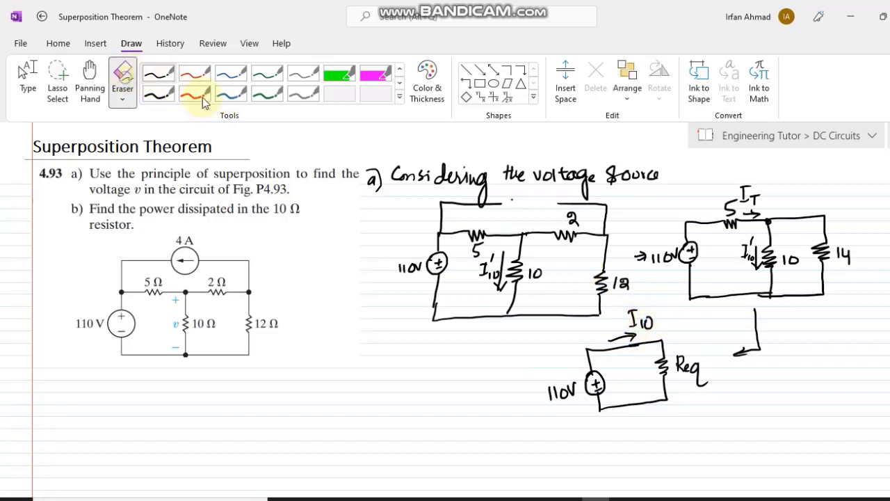
mouse_move(643, 307)
left_mouse_down()
mouse_move(650, 321)
mouse_move(617, 321)
left_mouse_up()
left_click(159, 93)
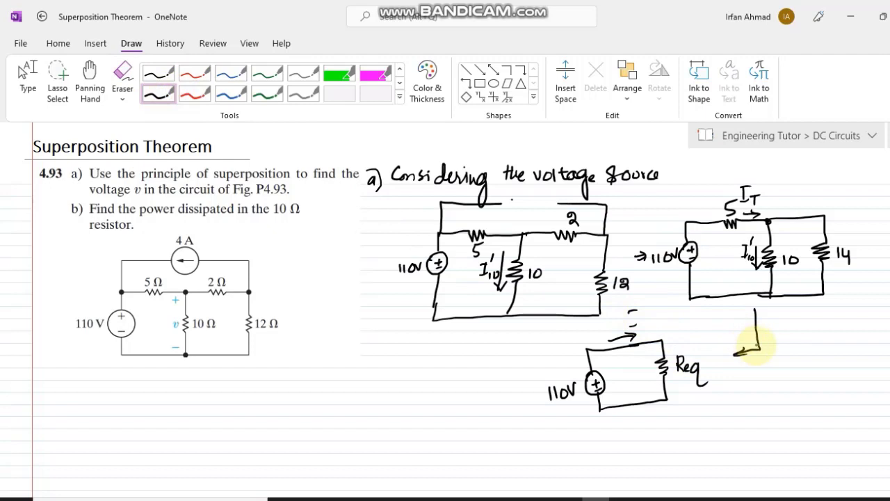
mouse_move(632, 310)
left_mouse_down()
mouse_move(631, 327)
mouse_move(638, 307)
mouse_move(647, 319)
left_mouse_up()
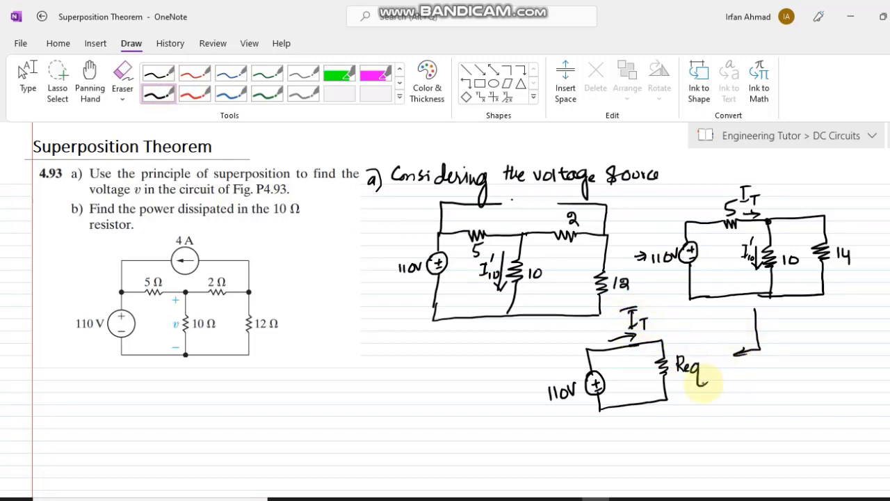
Write Req = 5 + 10∥14 = 5 + (10×14) beside the small circuit.
mouse_move(710, 370)
left_mouse_down()
mouse_move(785, 379)
mouse_move(781, 388)
mouse_move(798, 380)
left_mouse_up()
left_click_drag(805, 362, 811, 379)
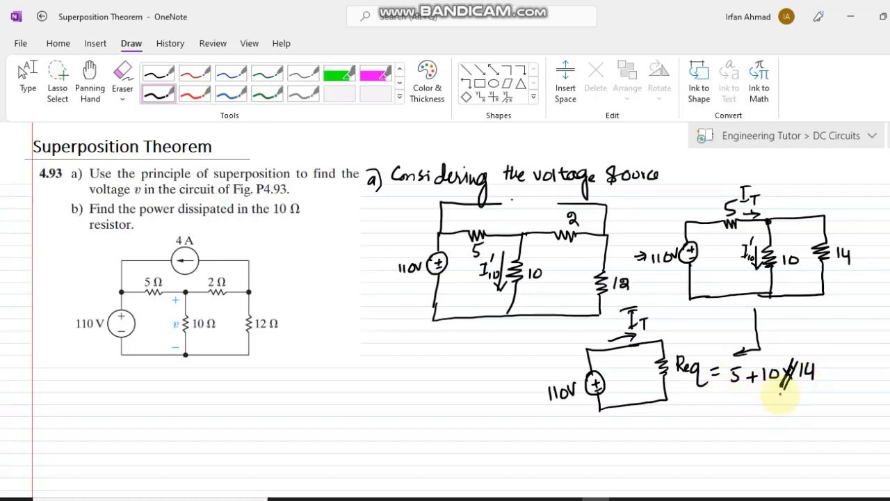
left_click_drag(710, 408, 723, 406)
left_click_drag(712, 415, 724, 413)
mouse_move(729, 404)
left_mouse_down()
mouse_move(726, 418)
mouse_move(738, 402)
mouse_move(753, 411)
left_mouse_up()
mouse_move(747, 404)
left_mouse_down()
mouse_move(746, 420)
mouse_move(780, 406)
mouse_move(799, 415)
left_mouse_up()
mouse_move(800, 406)
left_mouse_down()
mouse_move(792, 416)
mouse_move(805, 418)
left_mouse_up()
mouse_move(814, 402)
left_mouse_down()
mouse_move(823, 421)
mouse_move(794, 443)
left_mouse_up()
Finish the fraction over 24, giving = 10.84Ω, and note Req = 10.84Ω above.
left_click_drag(803, 429, 811, 438)
left_click_drag(808, 430, 808, 443)
left_click_drag(716, 451, 728, 449)
left_click_drag(717, 459, 728, 458)
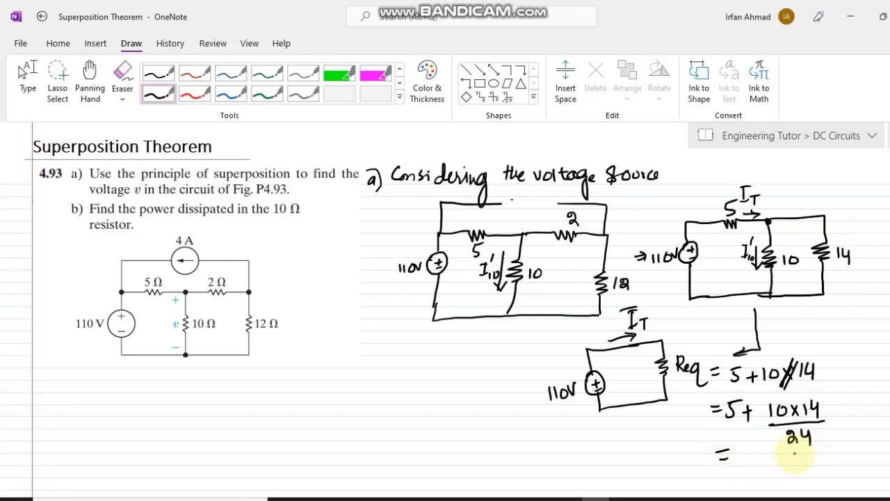
mouse_move(741, 451)
left_mouse_down()
mouse_move(742, 463)
mouse_move(758, 465)
mouse_move(774, 453)
left_mouse_up()
mouse_move(784, 450)
left_mouse_down()
mouse_move(791, 465)
mouse_move(826, 464)
left_mouse_up()
left_click(803, 458)
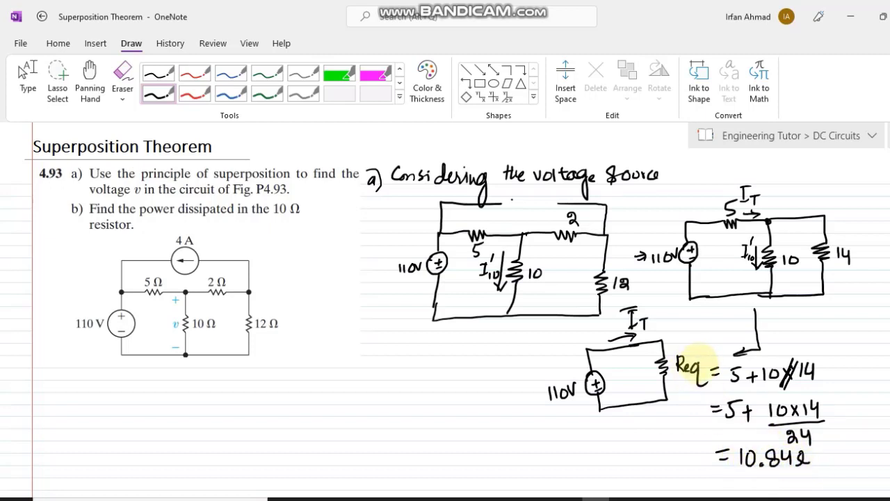
mouse_move(711, 353)
left_mouse_down()
mouse_move(712, 344)
mouse_move(742, 351)
mouse_move(758, 344)
left_mouse_up()
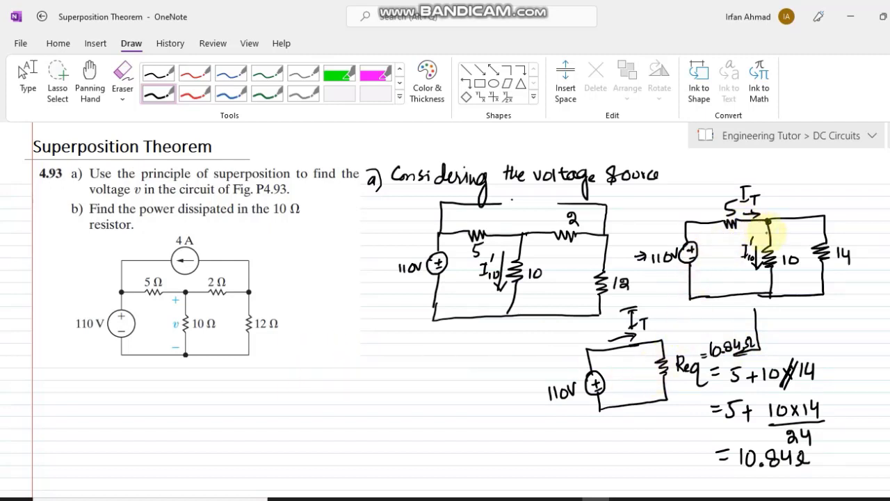
Write the underlined heading 'KCL:-'.
mouse_move(356, 339)
left_mouse_down()
mouse_move(371, 351)
mouse_move(380, 341)
mouse_move(401, 352)
left_mouse_up()
left_click_drag(403, 346, 411, 344)
left_click_drag(353, 360, 390, 356)
Write the current-divider equation I'10 = 14/(10+14) × 10.84.
left_click_drag(326, 387, 340, 386)
mouse_move(332, 386)
left_mouse_down()
mouse_move(331, 402)
mouse_move(342, 405)
mouse_move(345, 389)
mouse_move(371, 393)
left_mouse_up()
left_click(340, 400)
left_click_drag(360, 399, 403, 388)
left_click_drag(399, 378, 403, 400)
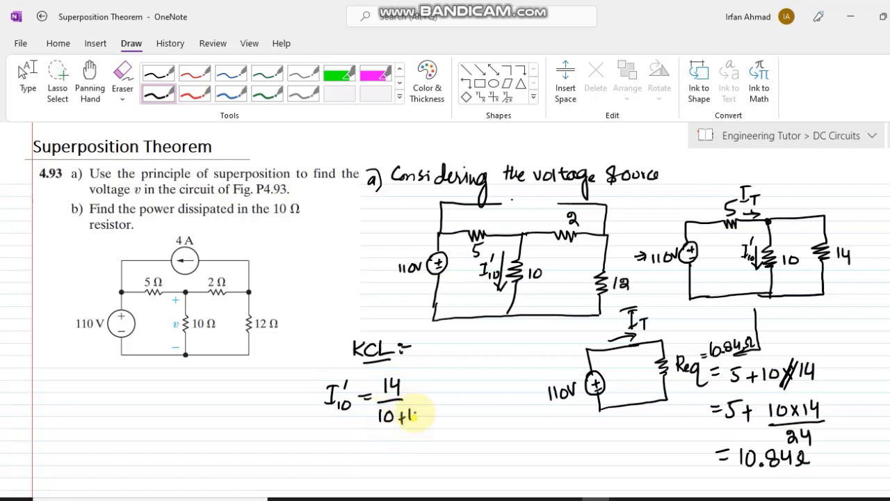
mouse_move(414, 387)
left_mouse_down()
mouse_move(423, 400)
mouse_move(414, 401)
left_mouse_up()
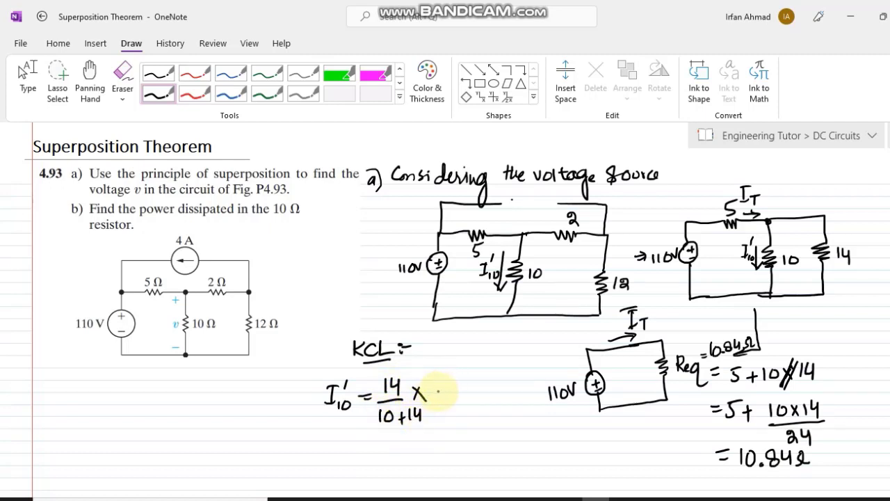
left_click_drag(446, 376, 480, 384)
left_click(456, 388)
left_click_drag(477, 376, 478, 391)
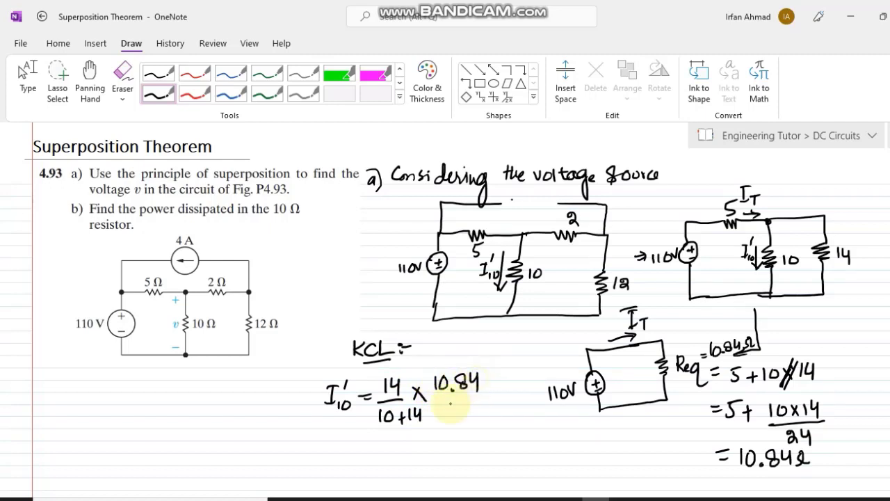
Write the result I'10 = 5.98A and draw a box around it.
mouse_move(374, 435)
left_mouse_down()
mouse_move(385, 440)
mouse_move(335, 442)
mouse_move(347, 443)
mouse_move(339, 434)
left_mouse_up()
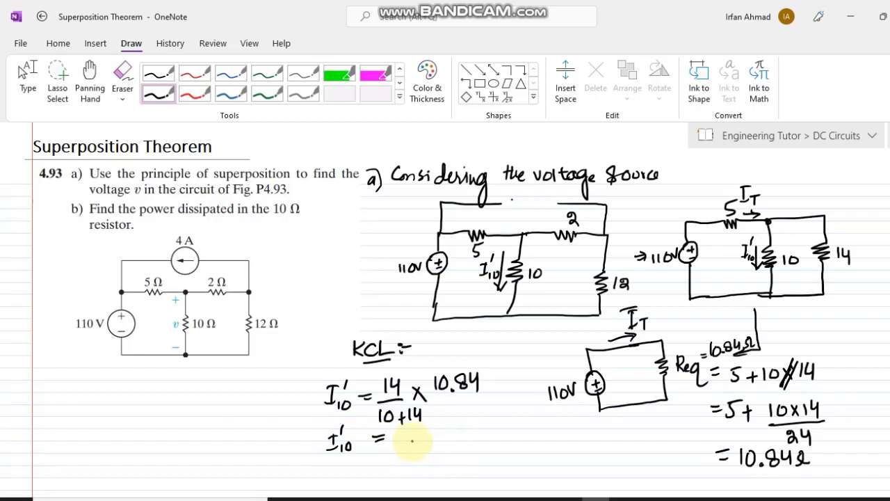
mouse_move(397, 433)
left_mouse_down()
mouse_move(412, 445)
mouse_move(422, 436)
mouse_move(449, 438)
left_mouse_up()
left_click(317, 435)
mouse_move(318, 426)
left_mouse_down()
mouse_move(320, 463)
mouse_move(431, 420)
mouse_move(462, 454)
mouse_move(318, 468)
left_mouse_up()
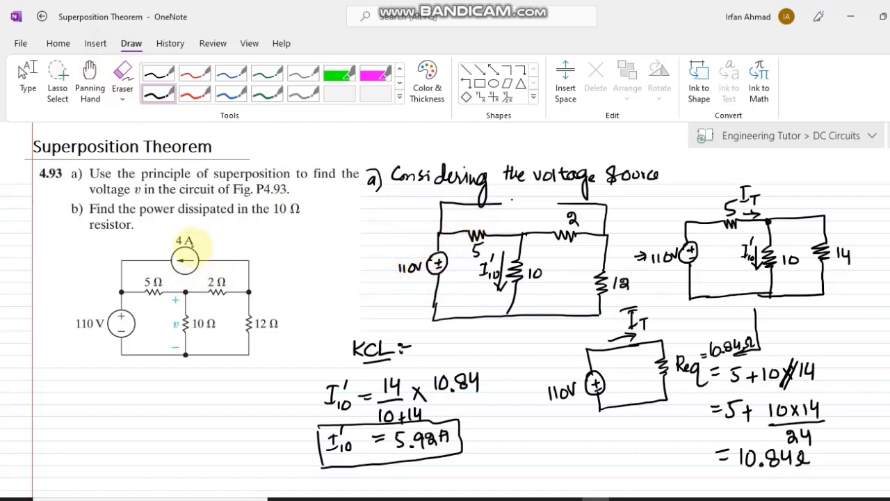
Tick the 4 A and 110 V sources in the printed figure.
left_click_drag(197, 240, 208, 234)
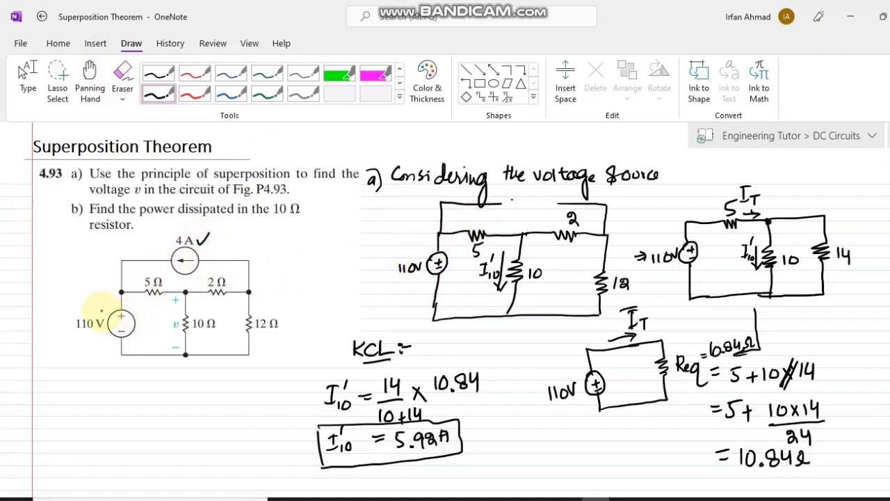
left_click_drag(98, 305, 109, 297)
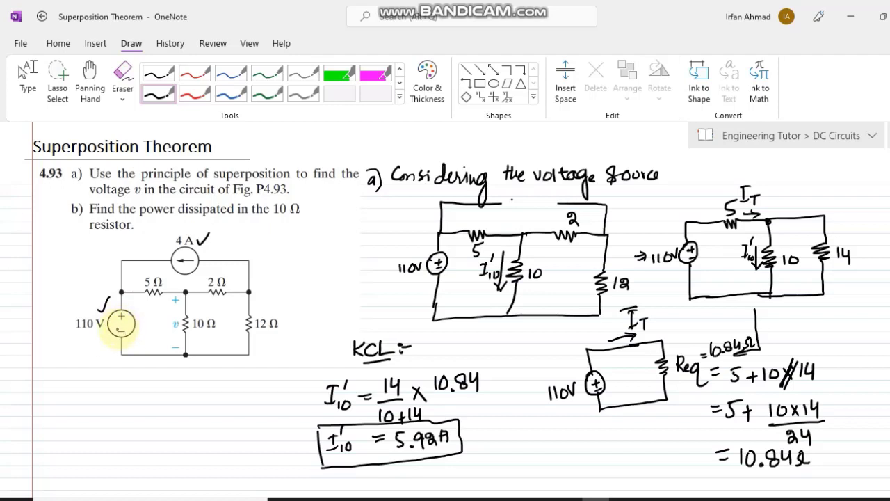
scroll(346, 268, "down", 3)
In black ink, write 'b) Consider the current source only :-' and underline 'source'.
left_click(160, 97)
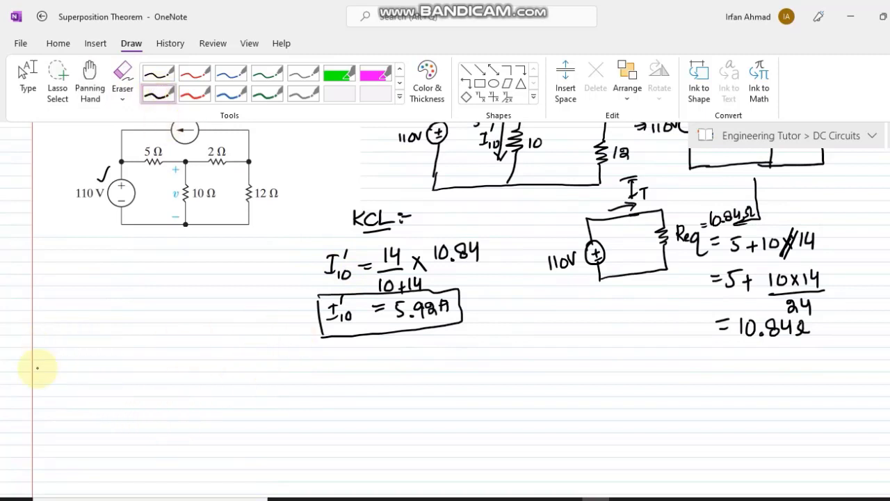
left_click_drag(48, 358, 57, 375)
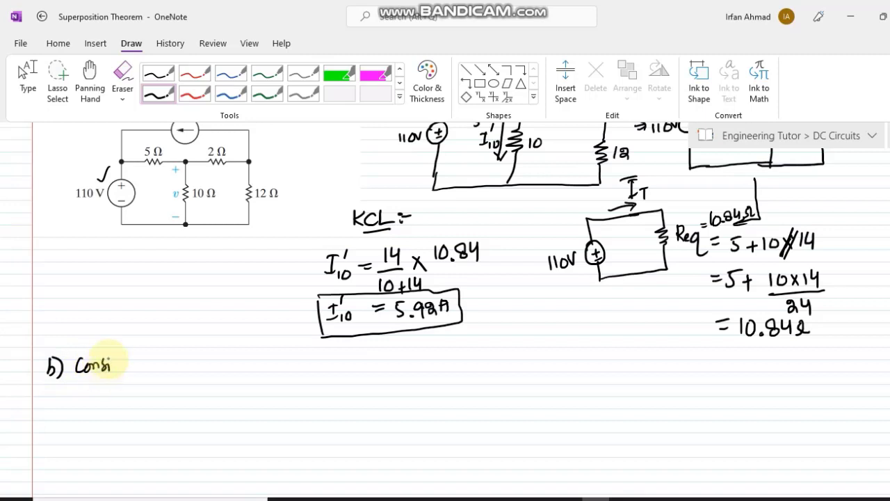
mouse_move(124, 362)
left_mouse_down()
mouse_move(178, 368)
mouse_move(163, 358)
mouse_move(225, 358)
mouse_move(247, 370)
left_mouse_up()
mouse_move(240, 359)
left_mouse_down()
mouse_move(317, 364)
mouse_move(367, 354)
mouse_move(370, 376)
mouse_move(404, 357)
left_mouse_up()
left_click(340, 360)
left_click(390, 353)
left_click(390, 362)
left_click_drag(276, 376, 306, 375)
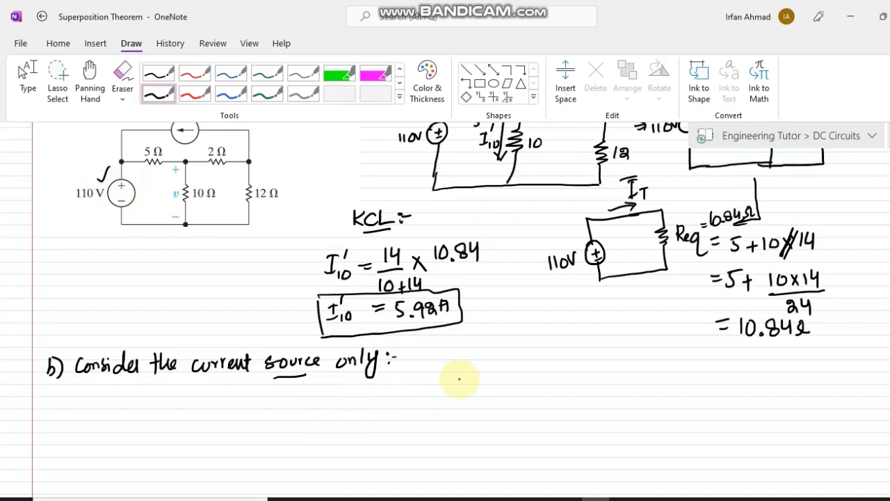
Draw the circuit's wires, current source and resistor branches, labelling the right resistor 12.
mouse_move(463, 381)
left_mouse_down()
mouse_move(499, 369)
mouse_move(549, 372)
left_mouse_up()
mouse_move(481, 382)
left_mouse_down()
mouse_move(443, 386)
mouse_move(444, 408)
mouse_move(505, 401)
mouse_move(504, 464)
left_mouse_up()
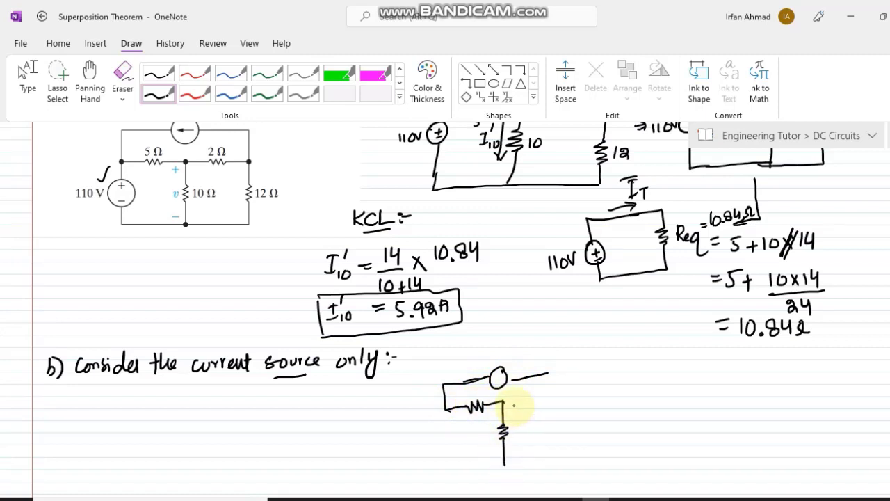
mouse_move(504, 402)
left_mouse_down()
mouse_move(548, 400)
mouse_move(564, 372)
mouse_move(569, 456)
left_mouse_up()
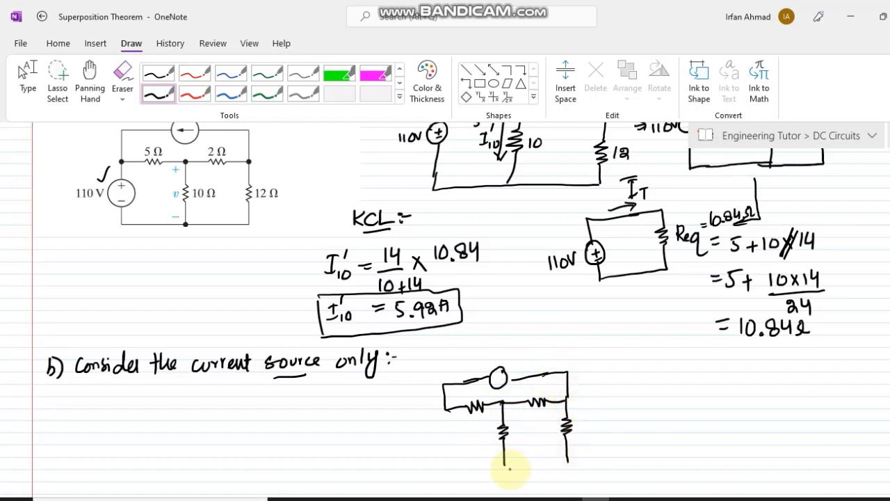
left_click_drag(504, 464, 570, 461)
left_click_drag(576, 421, 584, 433)
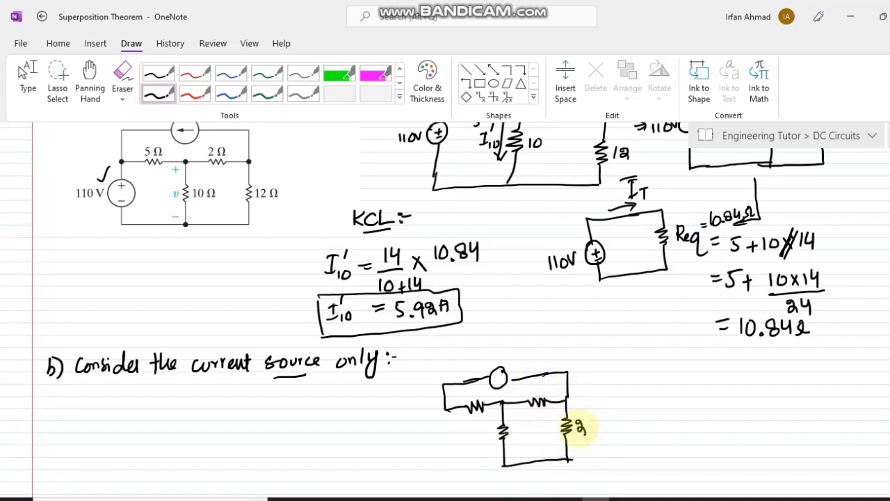
left_click_drag(575, 422, 575, 432)
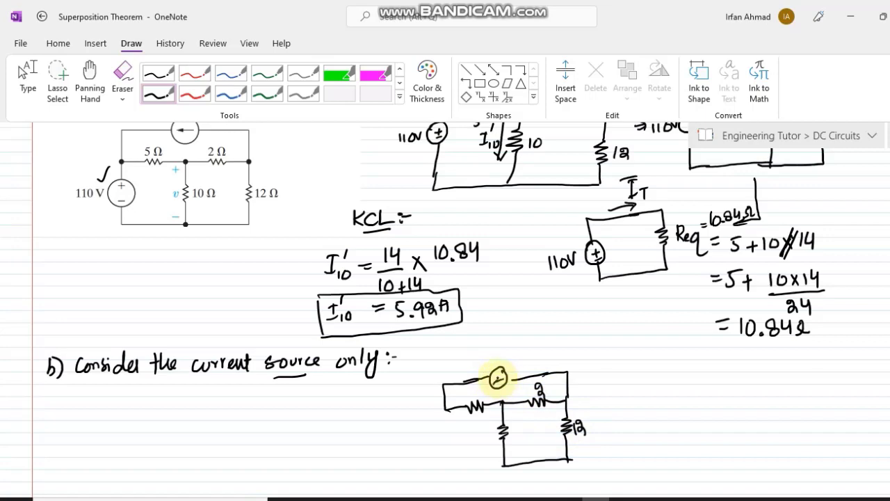
Shift the page slightly, label the source 4A and the middle resistor 10, and close the left wire.
left_click(90, 82)
mouse_move(195, 244)
left_mouse_down()
mouse_move(196, 297)
mouse_move(196, 237)
left_mouse_up()
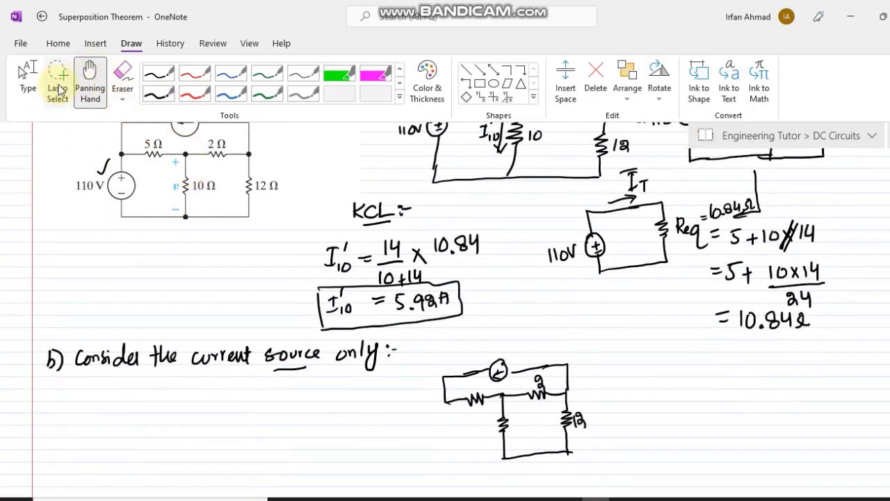
left_click(158, 94)
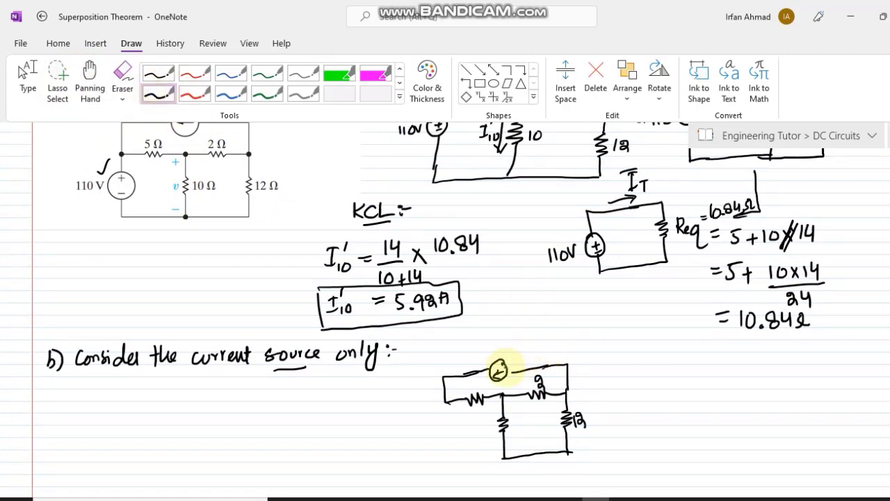
mouse_move(488, 335)
left_mouse_down()
mouse_move(492, 348)
mouse_move(507, 347)
left_mouse_up()
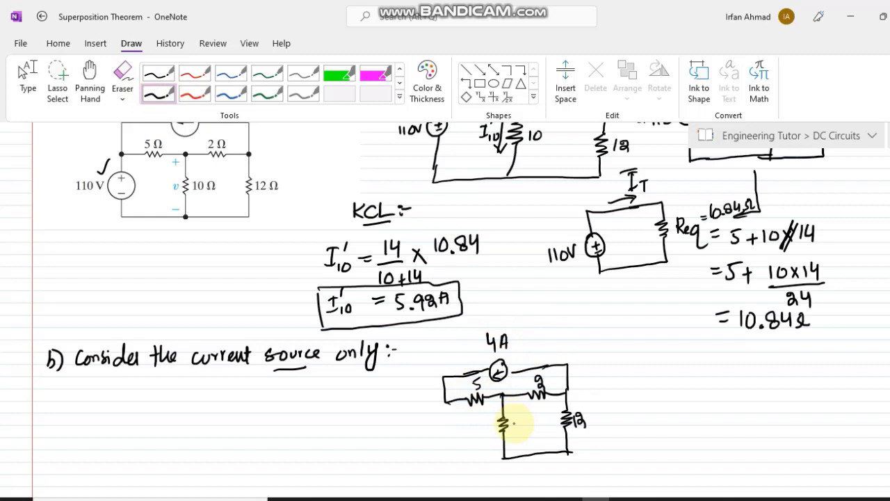
left_click_drag(518, 417, 517, 419)
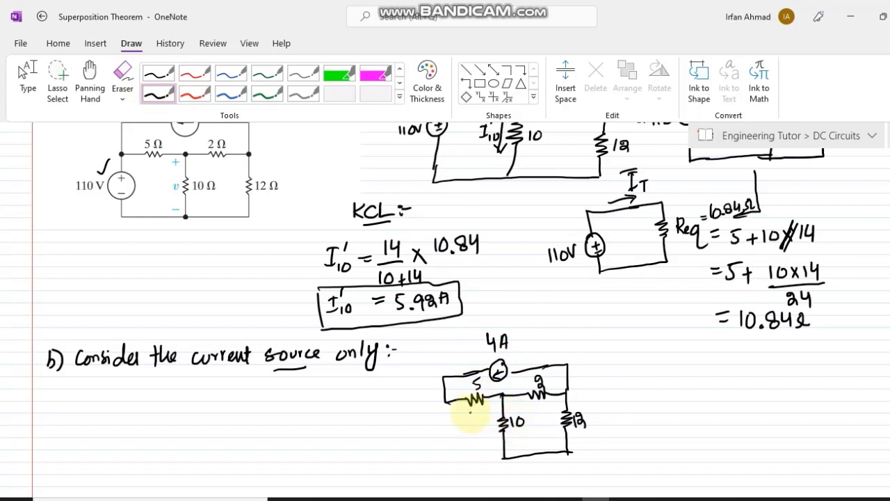
mouse_move(446, 402)
left_mouse_down()
mouse_move(453, 463)
mouse_move(504, 458)
left_mouse_up()
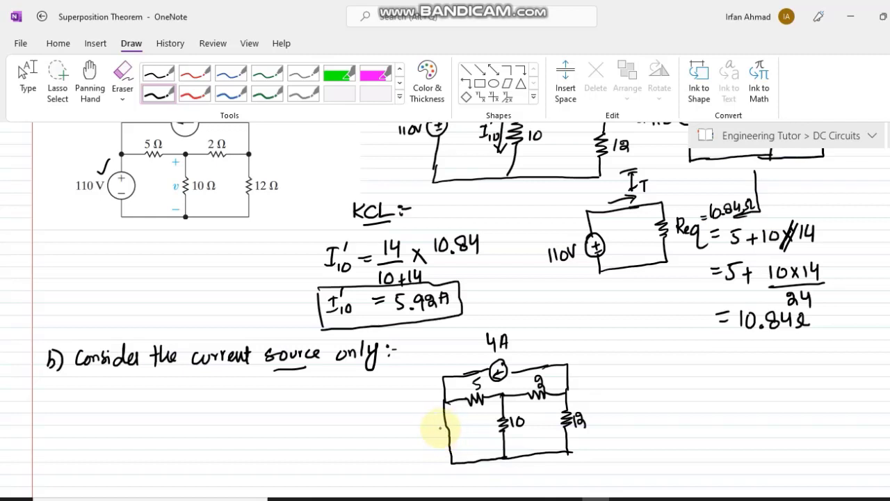